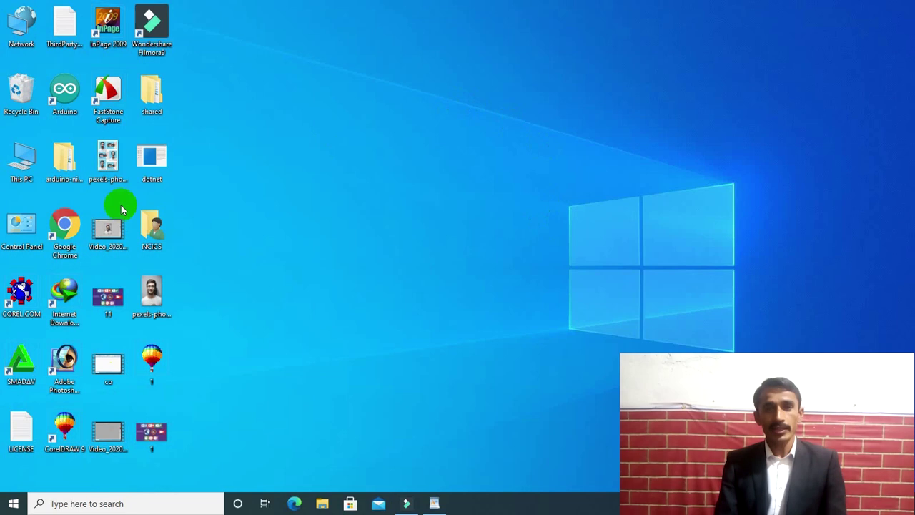
# Launch WordPad by searching 'wordpad' from the Start menu, then return to the desktop.
pyautogui.click(14, 506)
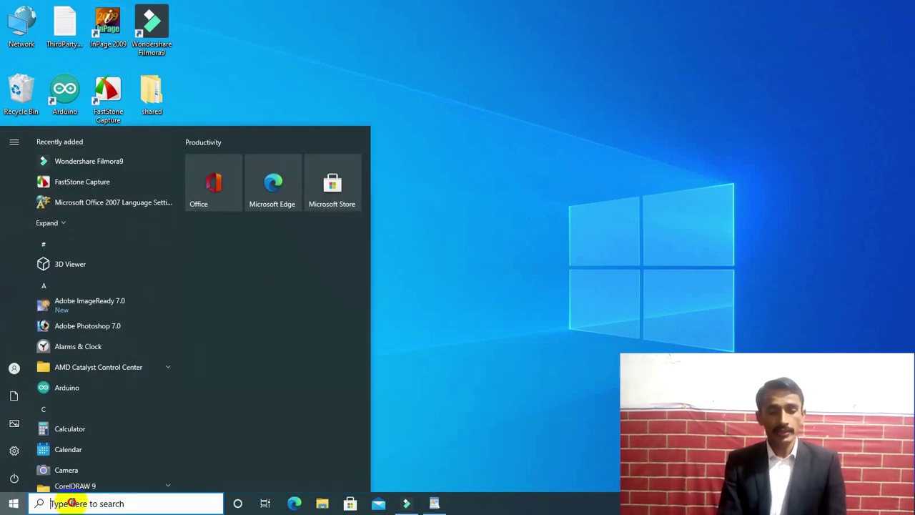
pyautogui.click(71, 503)
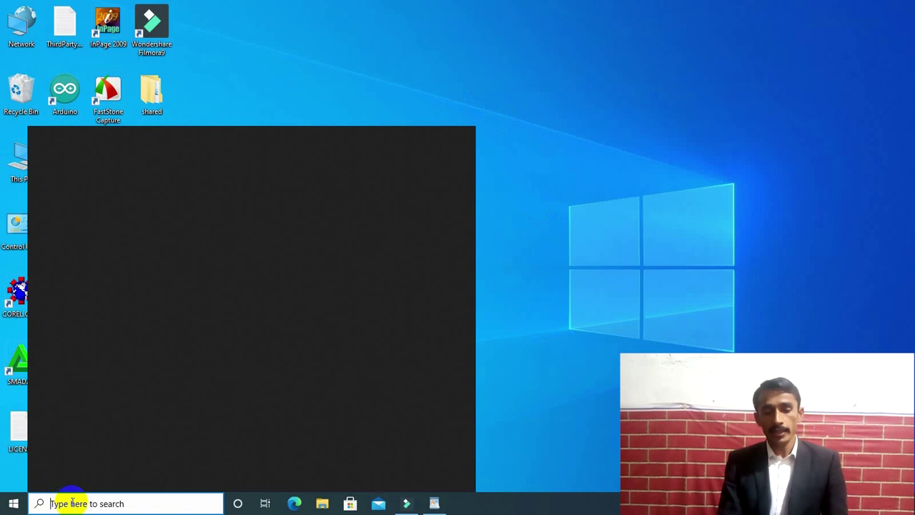
pyautogui.write('wor')
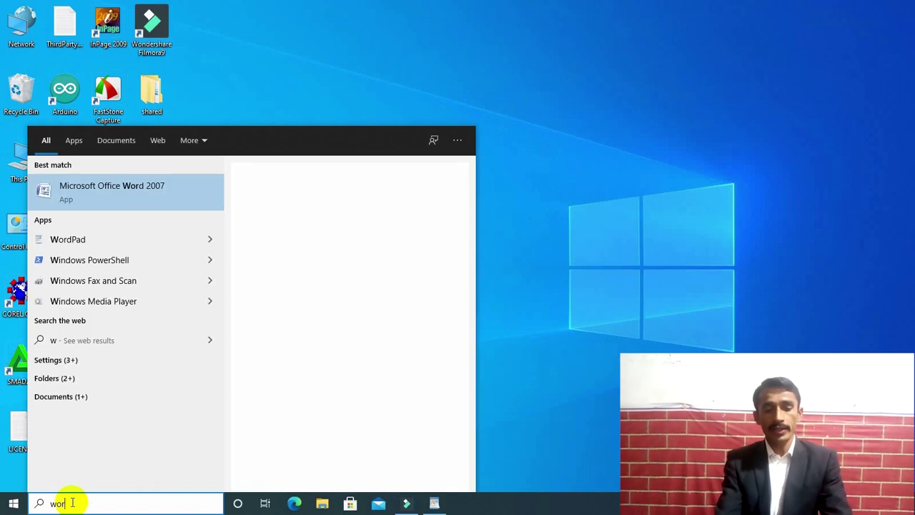
pyautogui.write('dpad')
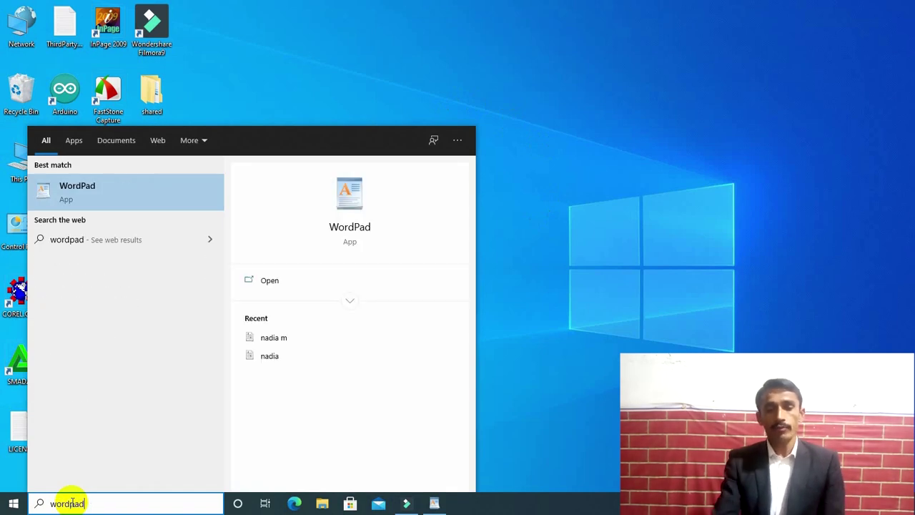
pyautogui.press('Return')
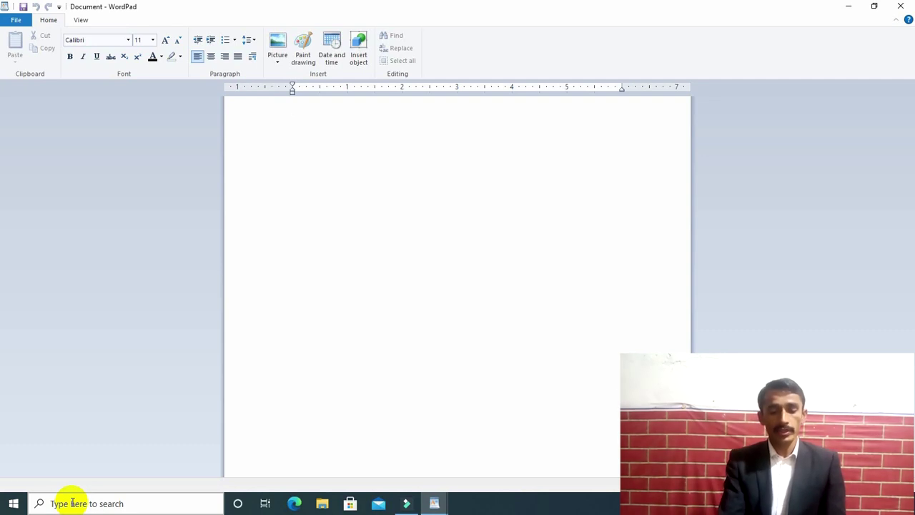
pyautogui.press('super+d')
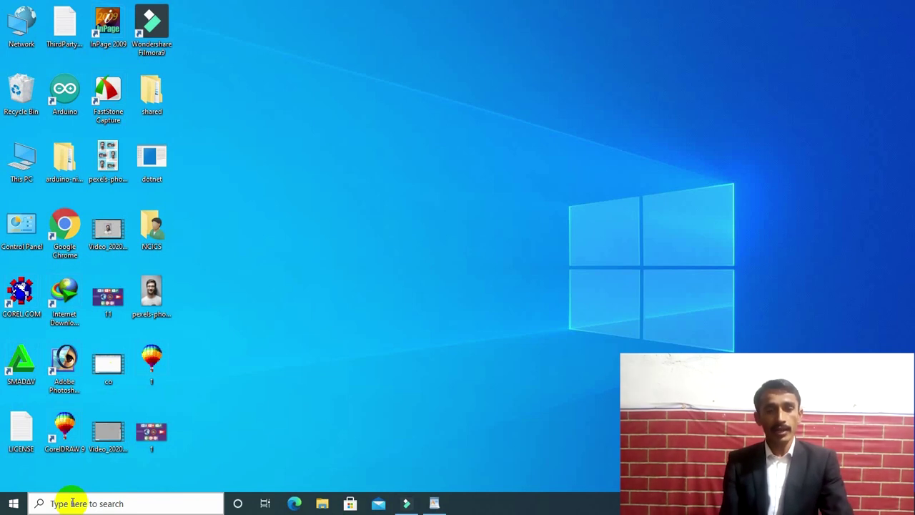
# Launch WordPad again from the Run dialog by entering 'word'.
pyautogui.press('super+r')
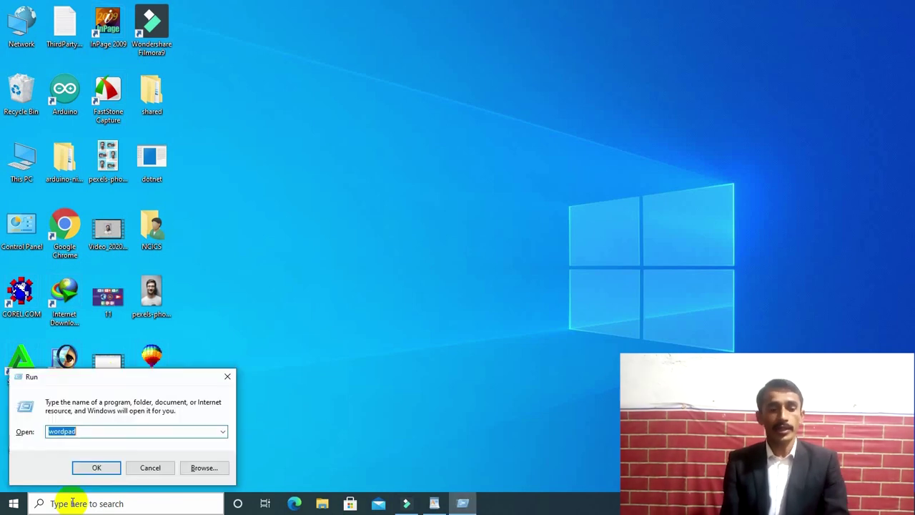
pyautogui.press('BackSpace')
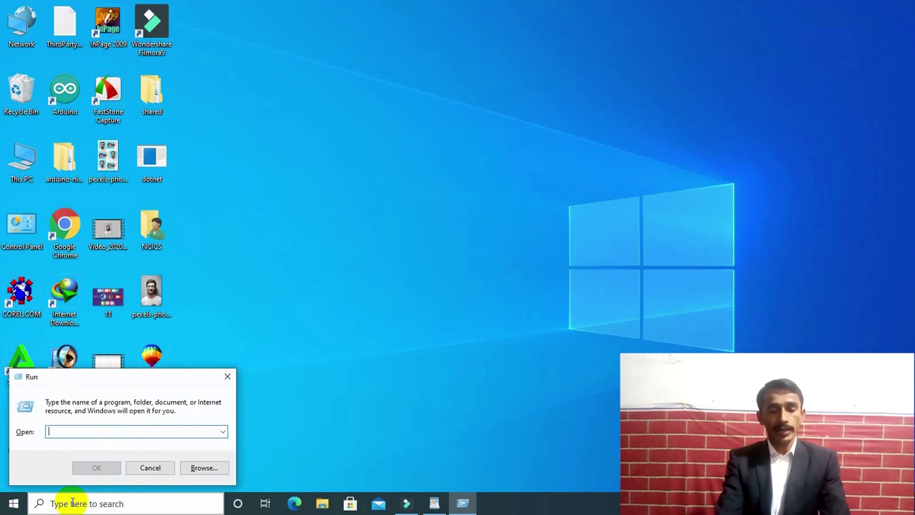
pyautogui.write('wor')
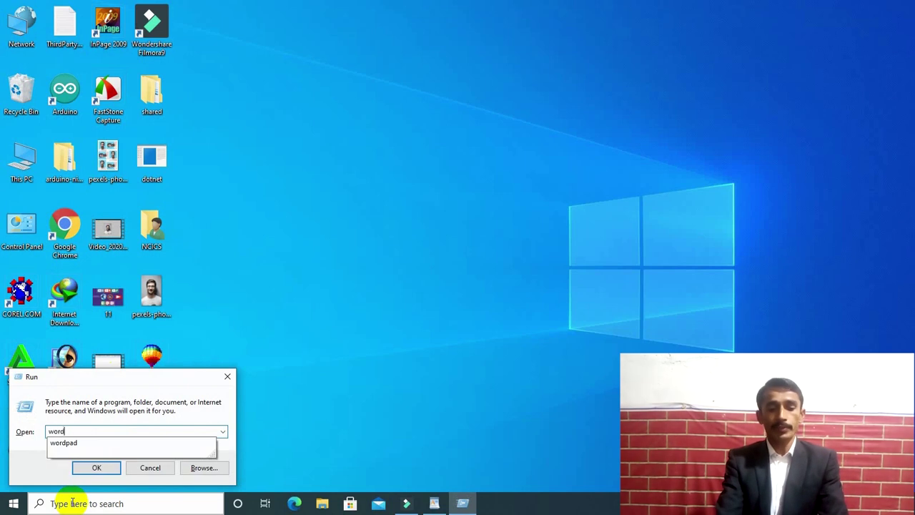
pyautogui.write('d')
pyautogui.press('Return')
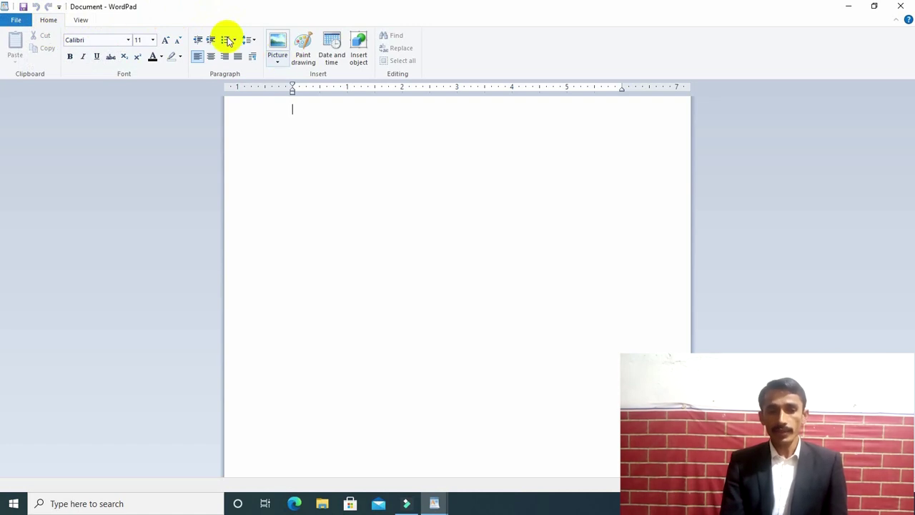
pyautogui.click(81, 20)
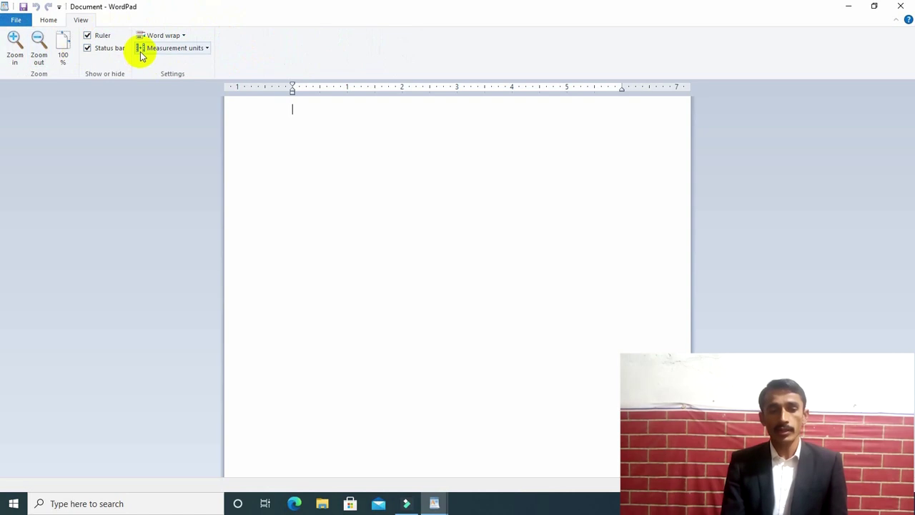
pyautogui.click(54, 23)
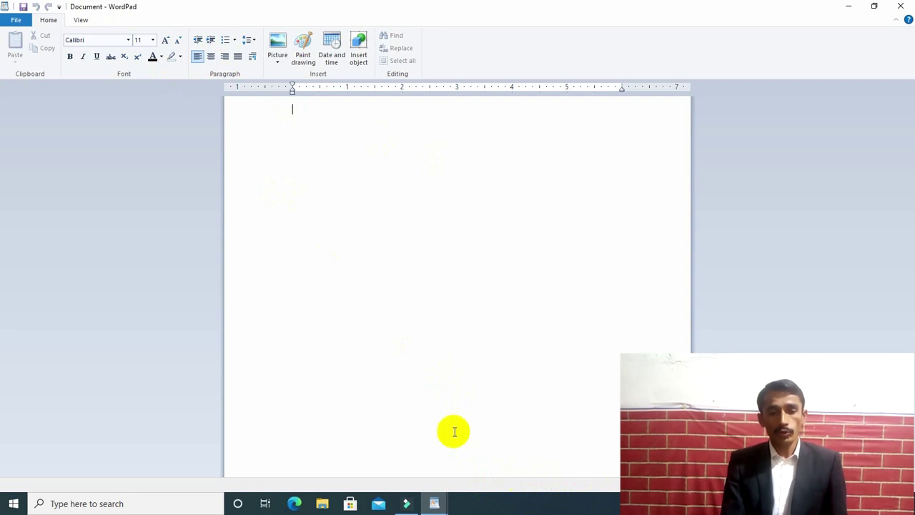
# Type 'new career institute of computer studies' at the start of the blank document.
pyautogui.click(305, 116)
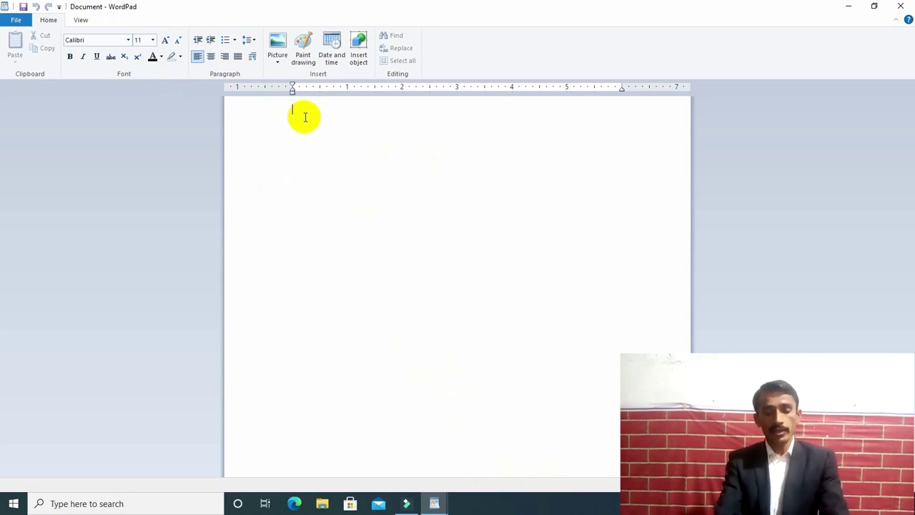
pyautogui.write('ne')
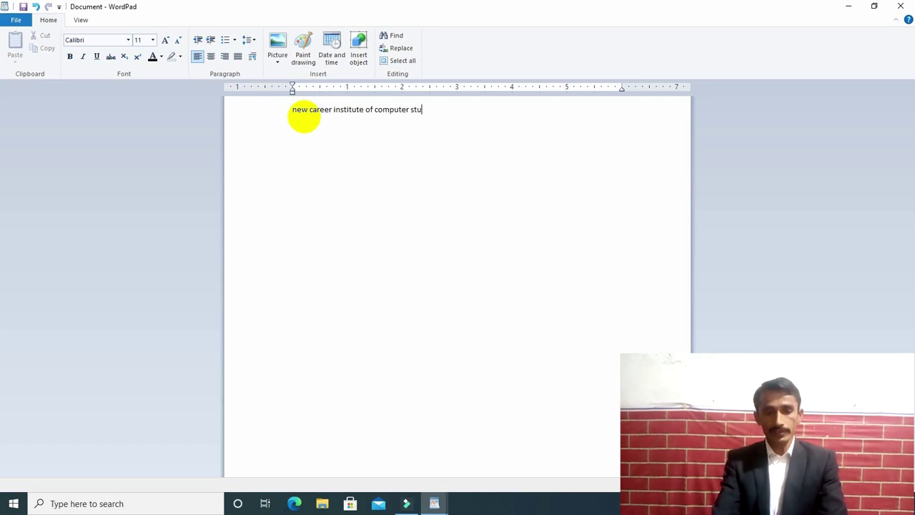
pyautogui.write('dies')
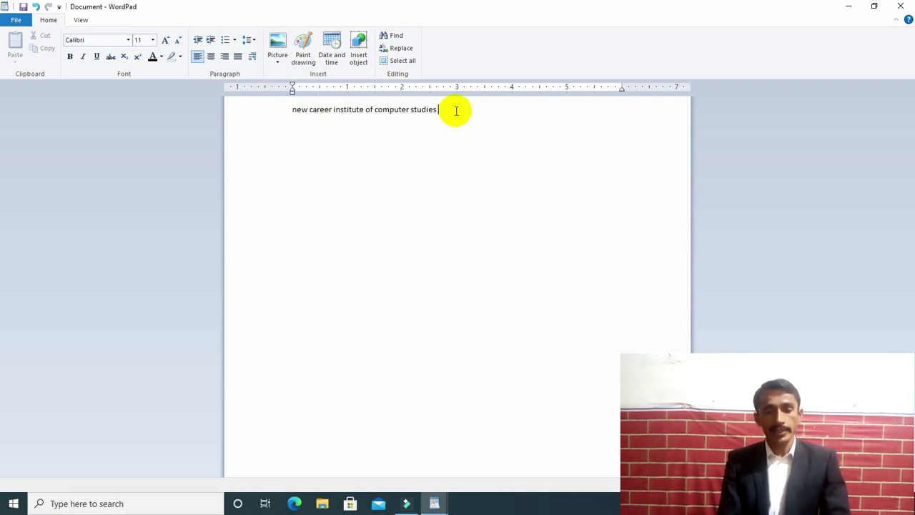
# Try selecting the whole line by dragging, triple-clicking and clicking the left margin.
pyautogui.moveTo(445, 110); pyautogui.dragTo(239, 110)
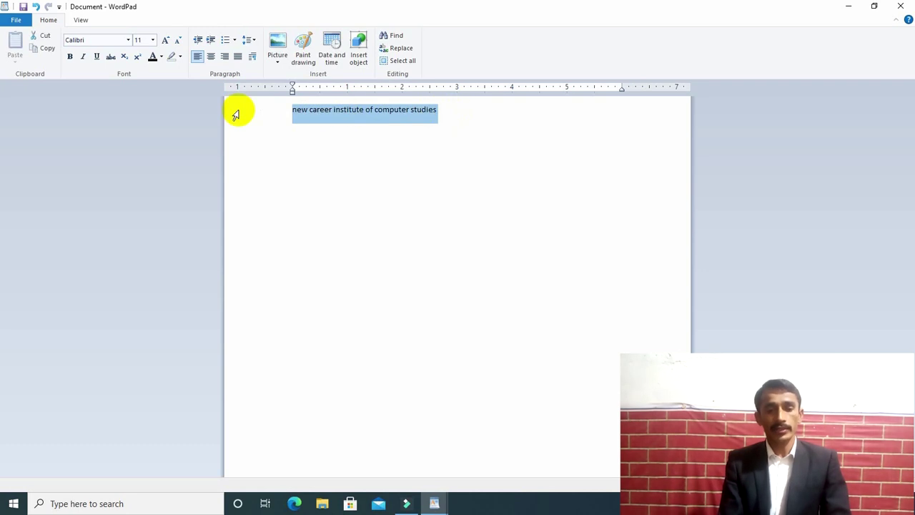
pyautogui.click(485, 122)
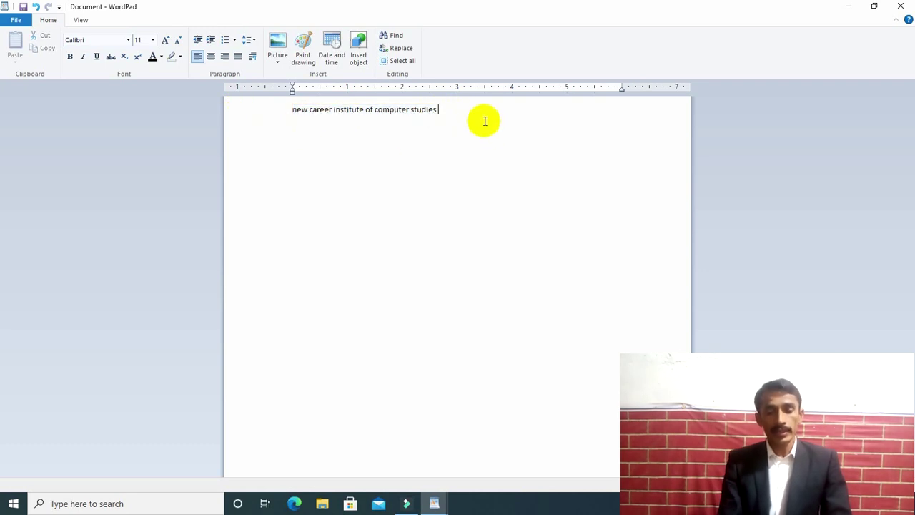
pyautogui.moveTo(438, 110); pyautogui.dragTo(239, 120)
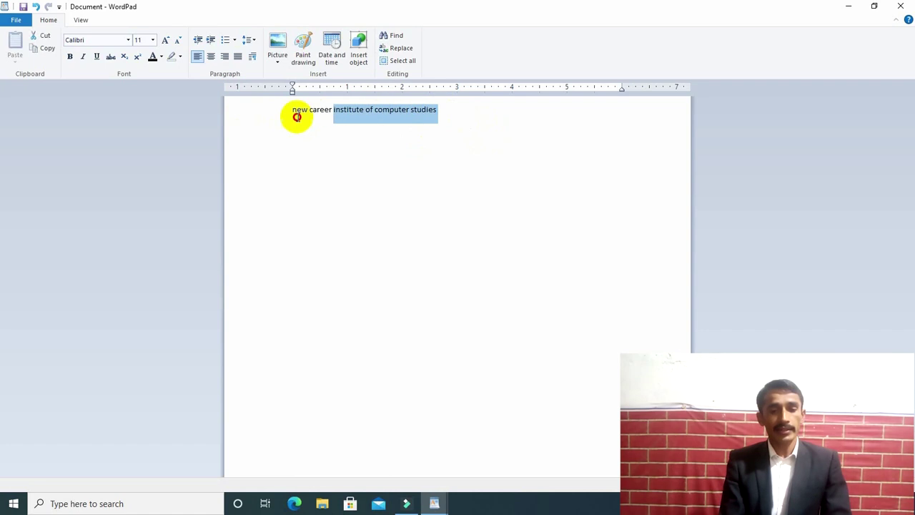
pyautogui.click(544, 117)
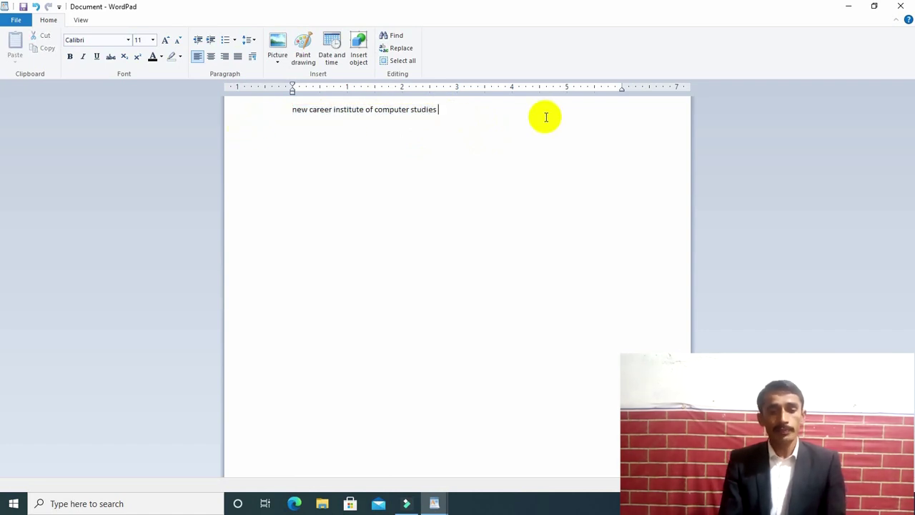
pyautogui.click(400, 62)
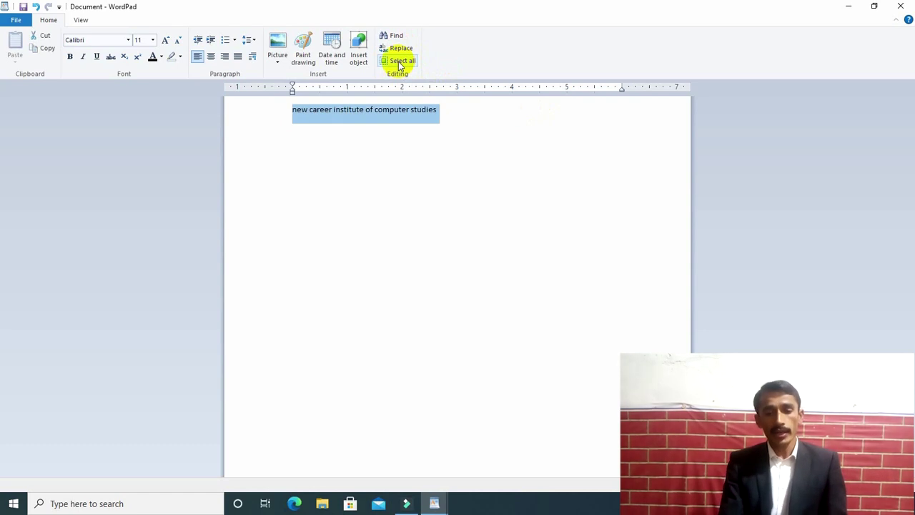
pyautogui.click(522, 109)
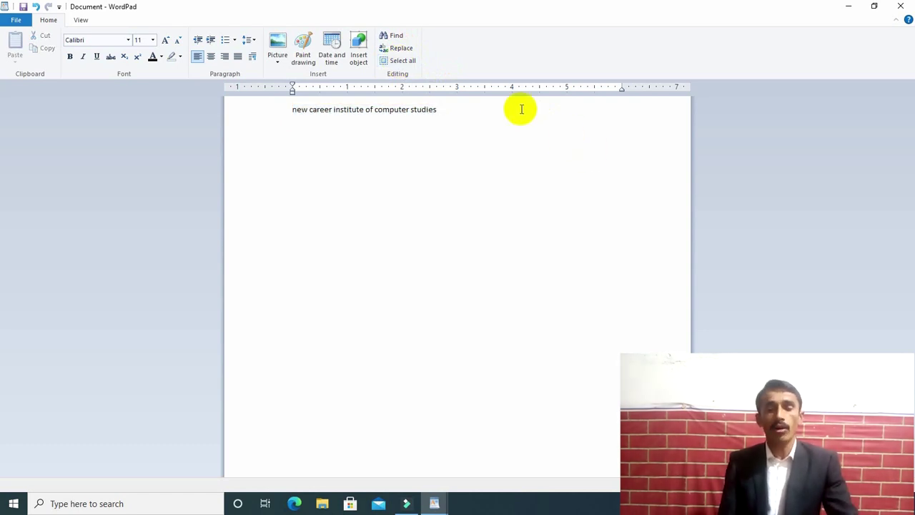
pyautogui.tripleClick(522, 110)
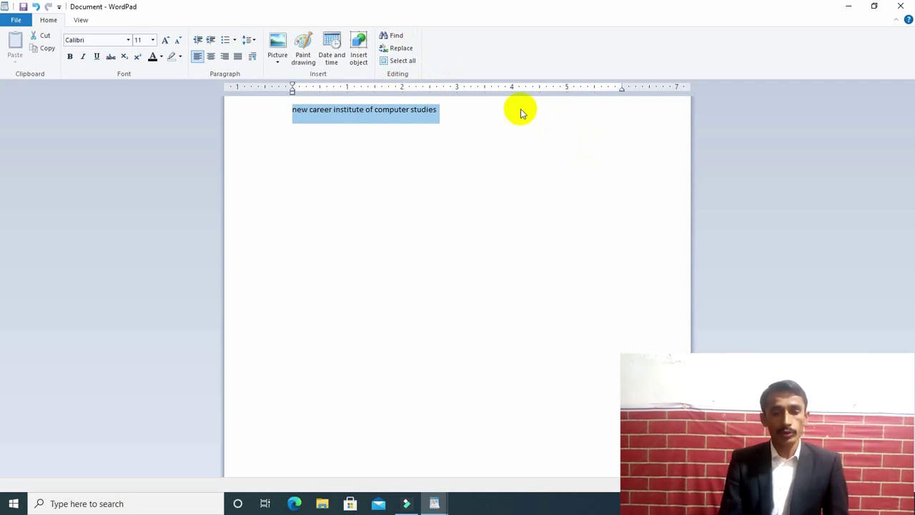
pyautogui.click(522, 110)
pyautogui.tripleClick(522, 109)
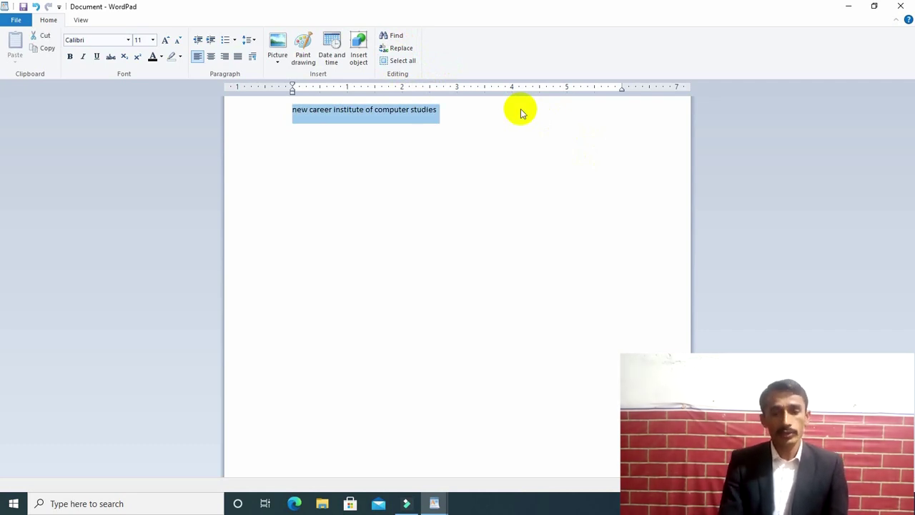
pyautogui.click(522, 109)
pyautogui.click(272, 107)
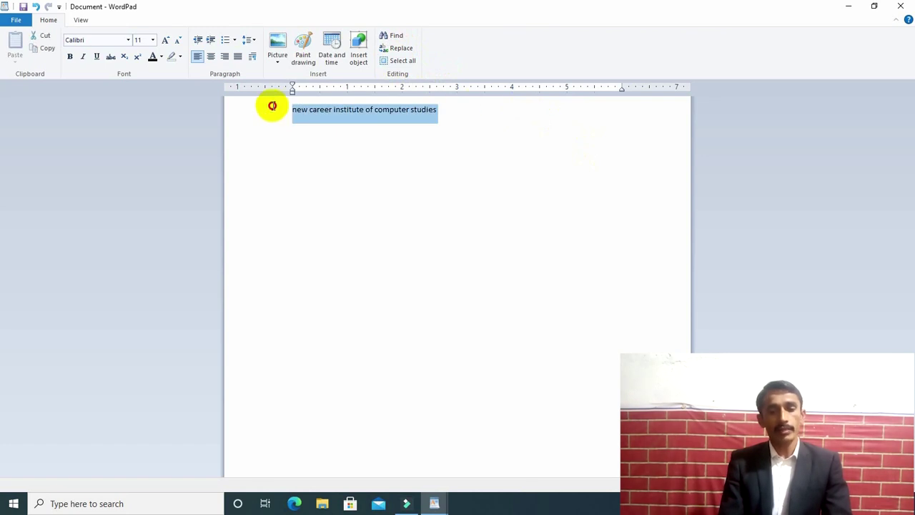
pyautogui.click(447, 111)
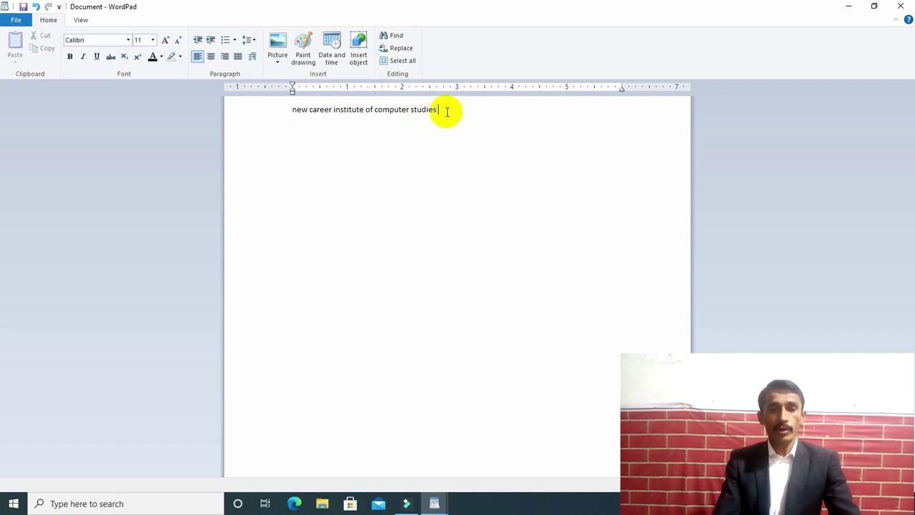
# Select the entire line from the keyboard with Shift+Left, finishing with Ctrl+A.
pyautogui.hotkey('shift', 'Left')
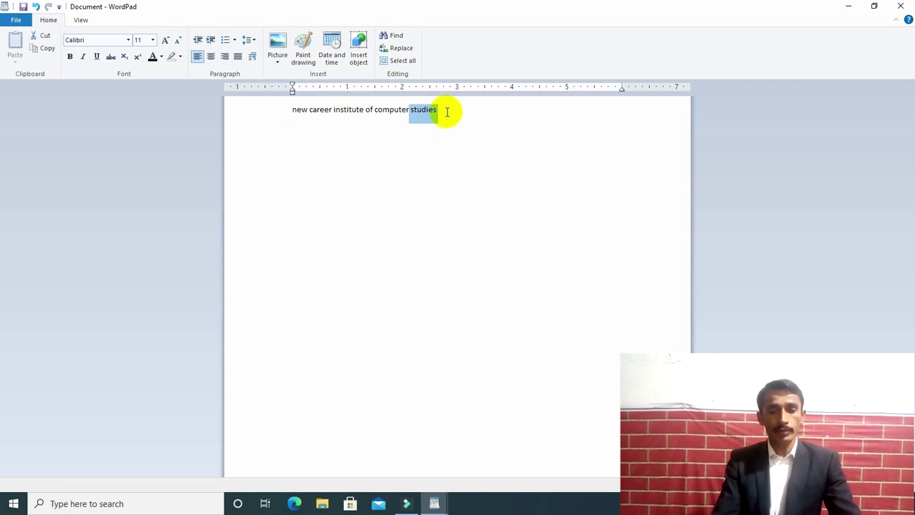
pyautogui.hotkey('shift', 'Left')
pyautogui.hotkey('shift', 'Left')
pyautogui.hotkey('shift', 'Left')
pyautogui.hotkey('shift', 'Left')
pyautogui.hotkey('shift', 'Left')
pyautogui.hotkey('shift', 'Left')
pyautogui.hotkey('shift', 'Left')
pyautogui.hotkey('shift', 'Left')
pyautogui.hotkey('shift', 'Left')
pyautogui.hotkey('shift', 'Left')
pyautogui.hotkey('shift', 'Left')
pyautogui.hotkey('shift', 'Left')
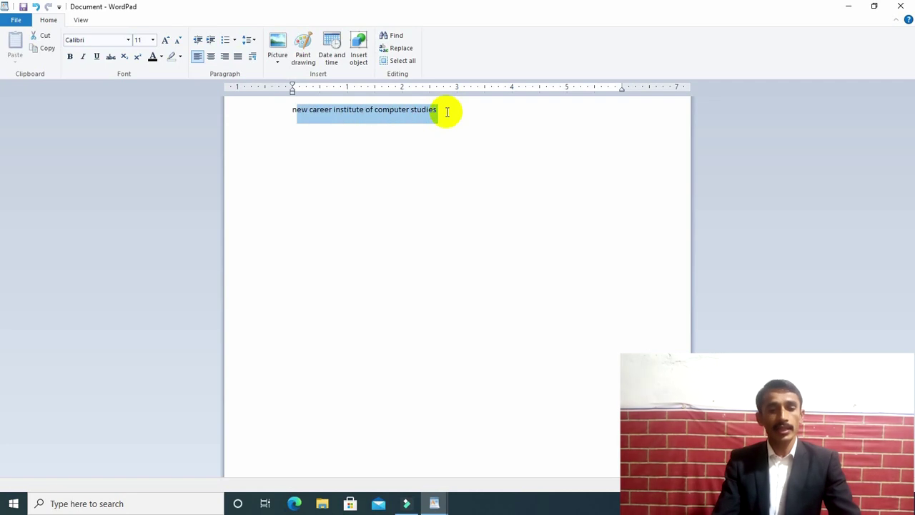
pyautogui.hotkey('shift', 'Left')
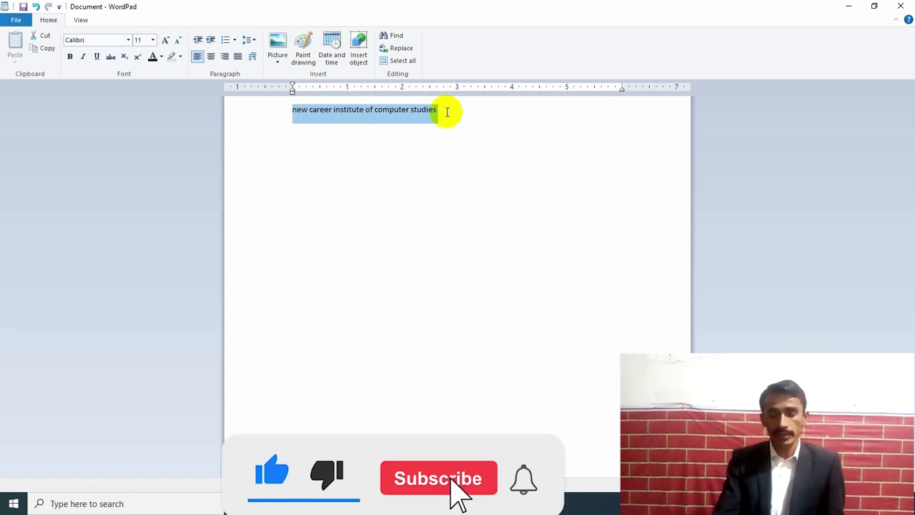
pyautogui.press('Left')
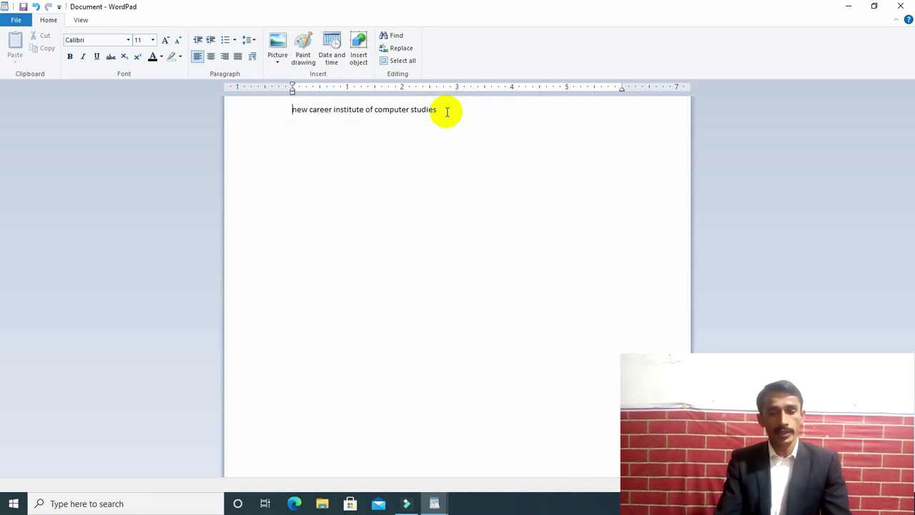
pyautogui.press('Right')
pyautogui.press('Right')
pyautogui.press('Right')
pyautogui.press('Right')
pyautogui.press('Right')
pyautogui.press('Right')
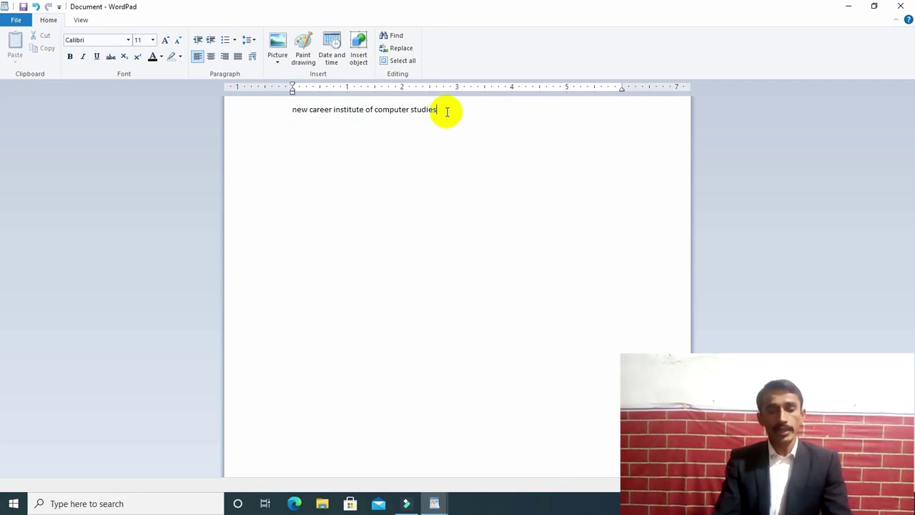
pyautogui.hotkey('ctrl', 'a')
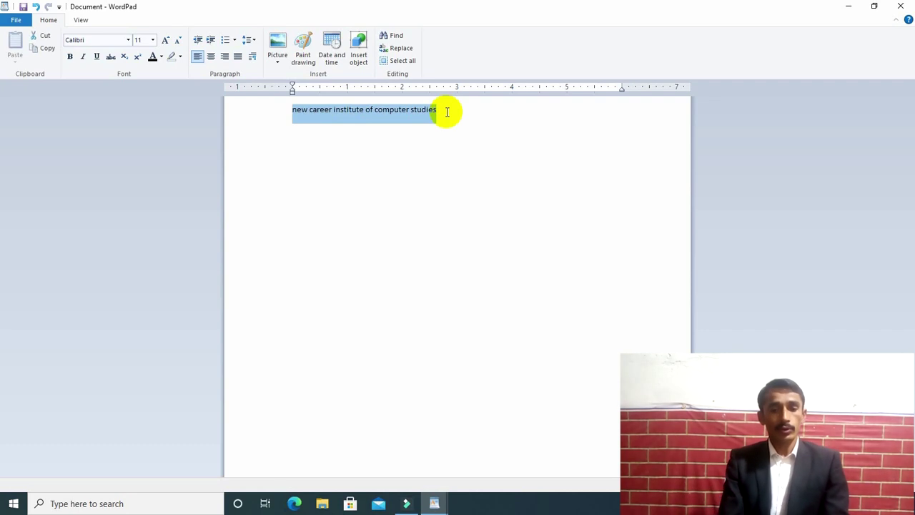
# Copy the line and paste it six times so the phrase repeats.
pyautogui.click(447, 112)
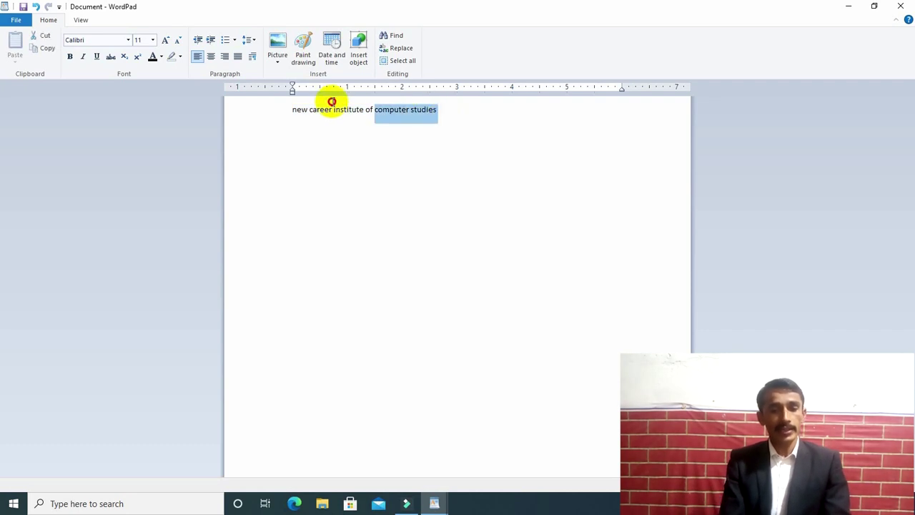
pyautogui.moveTo(446, 112); pyautogui.dragTo(265, 102)
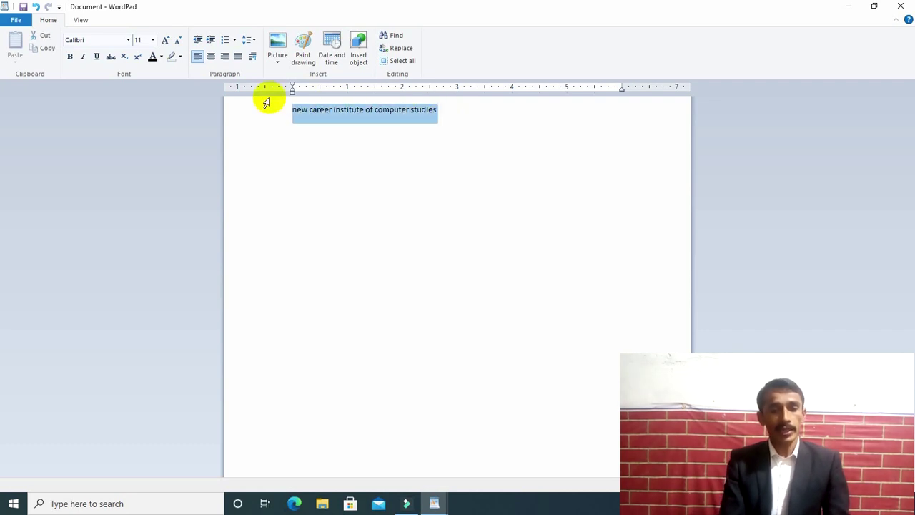
pyautogui.click(52, 52)
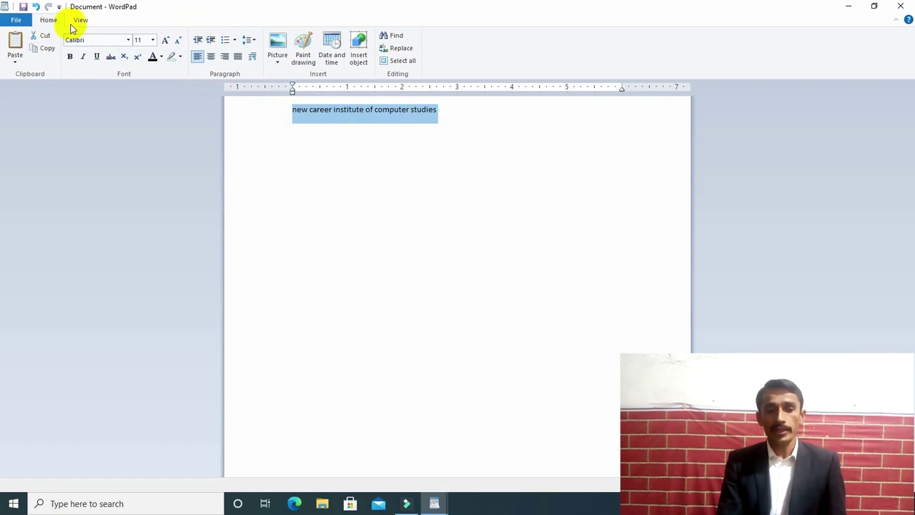
pyautogui.click(16, 42)
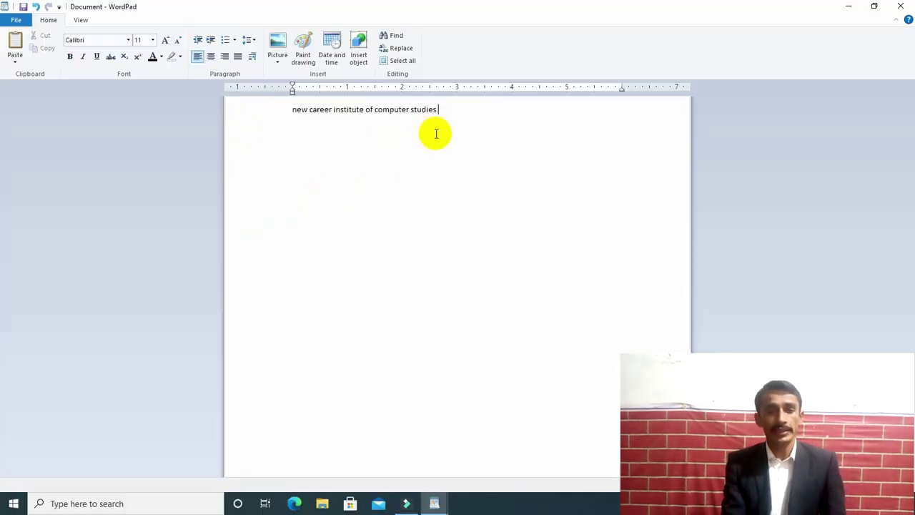
pyautogui.click(17, 45)
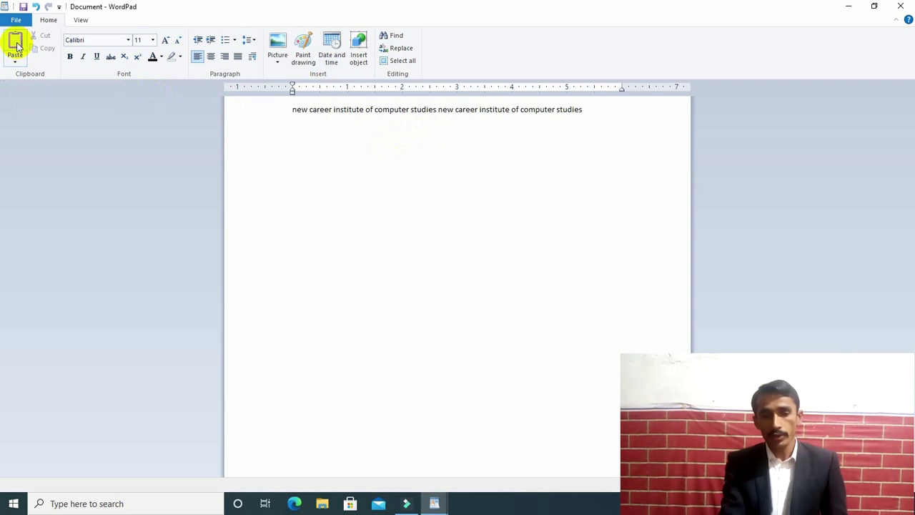
pyautogui.click(17, 45)
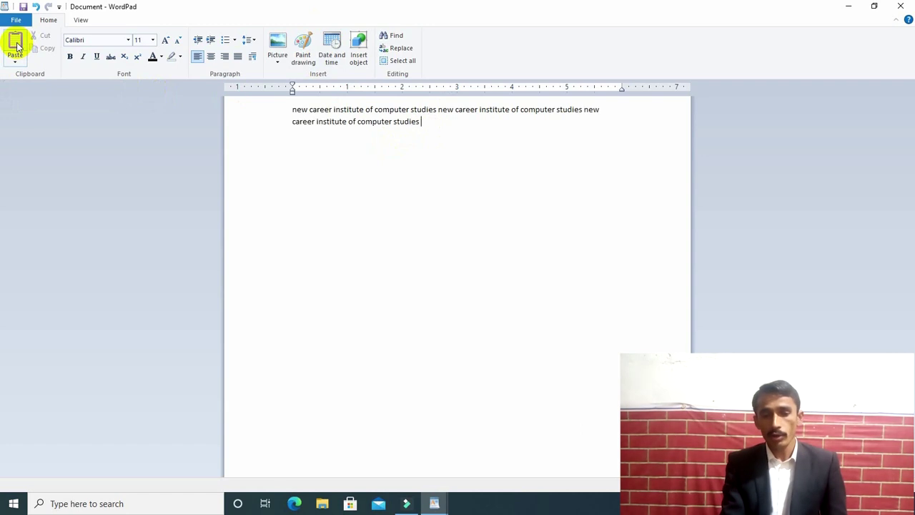
pyautogui.click(17, 45)
pyautogui.click(17, 45)
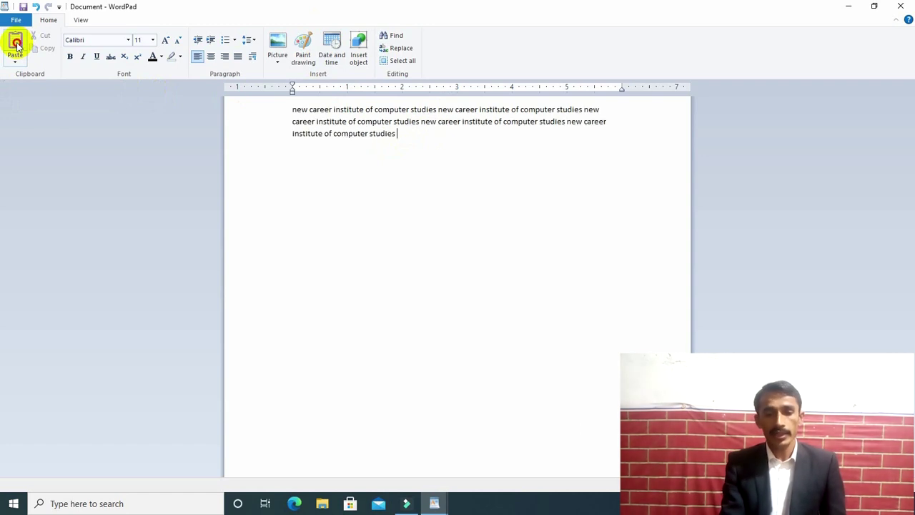
pyautogui.click(17, 45)
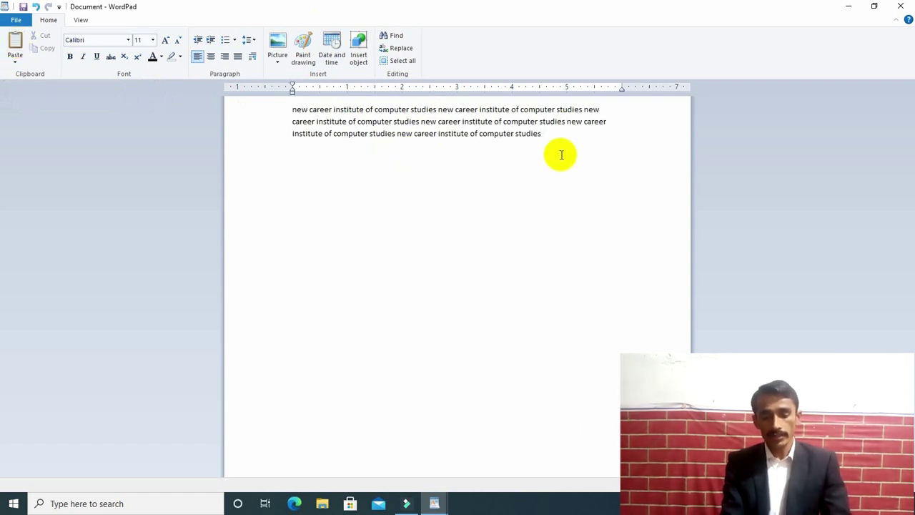
# Copy the whole repeated block and paste it four more times.
pyautogui.moveTo(561, 154); pyautogui.dragTo(250, 97)
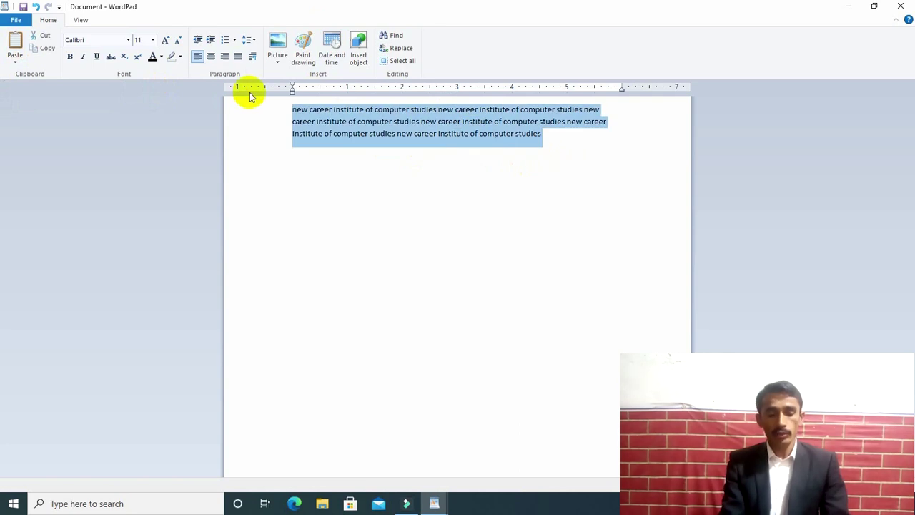
pyautogui.click(46, 50)
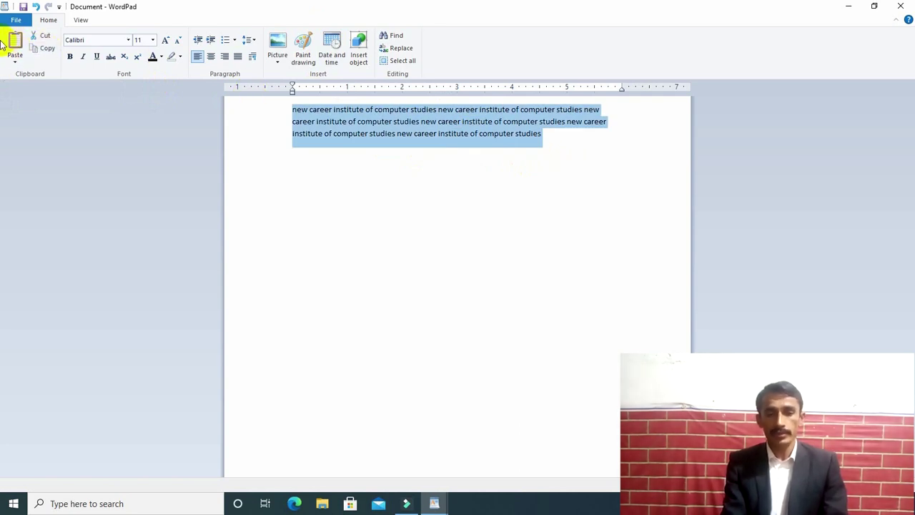
pyautogui.click(15, 41)
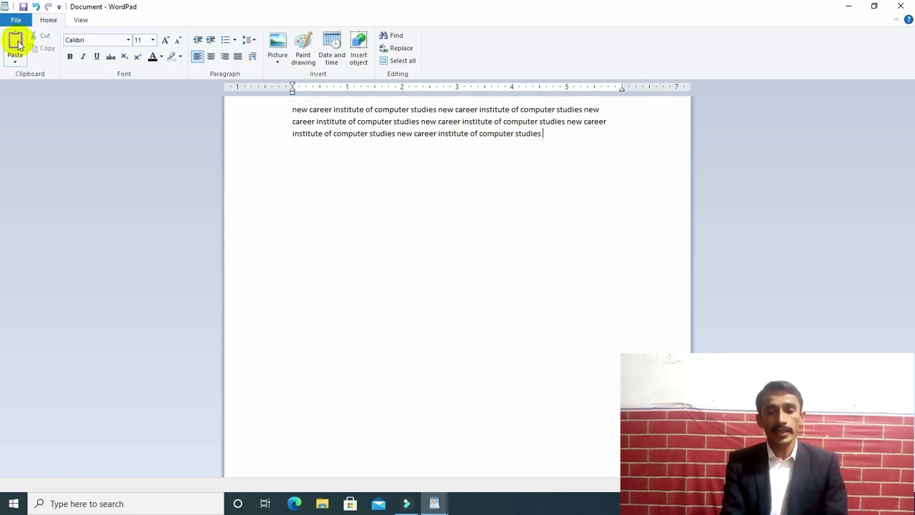
pyautogui.click(16, 43)
pyautogui.click(16, 43)
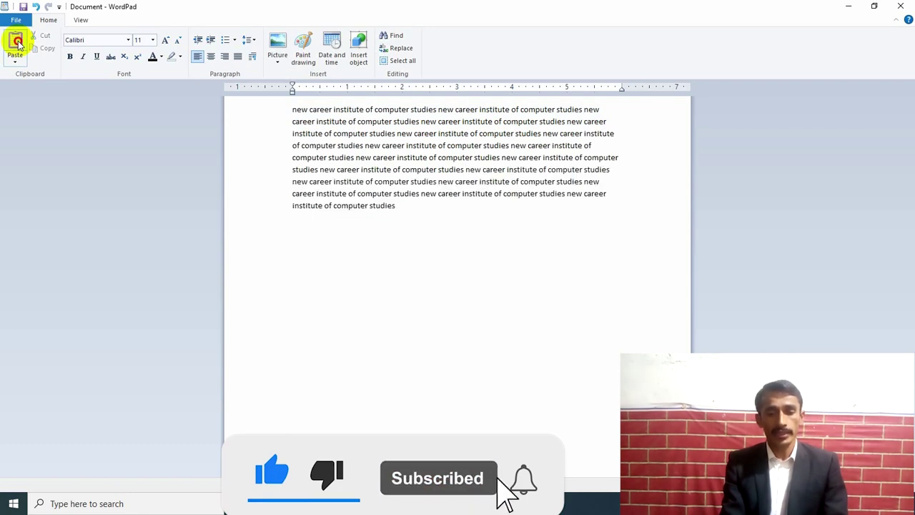
pyautogui.click(15, 43)
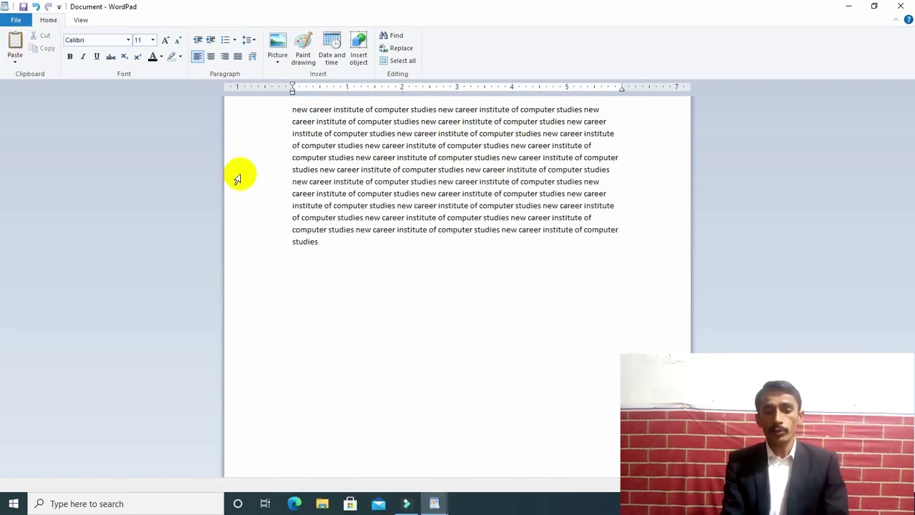
# Select all the repeated text, copy it with Ctrl+C, and paste it three times.
pyautogui.moveTo(358, 268); pyautogui.dragTo(471, 119)
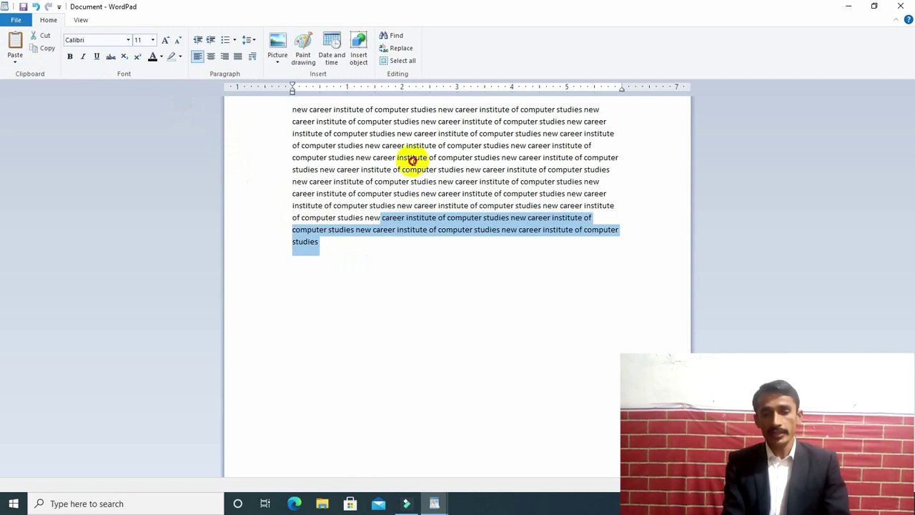
pyautogui.click(472, 120)
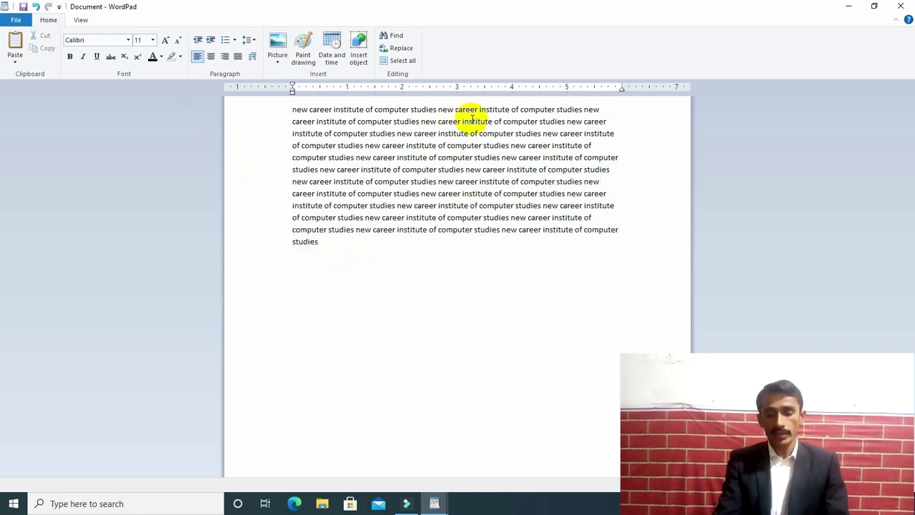
pyautogui.click(353, 275)
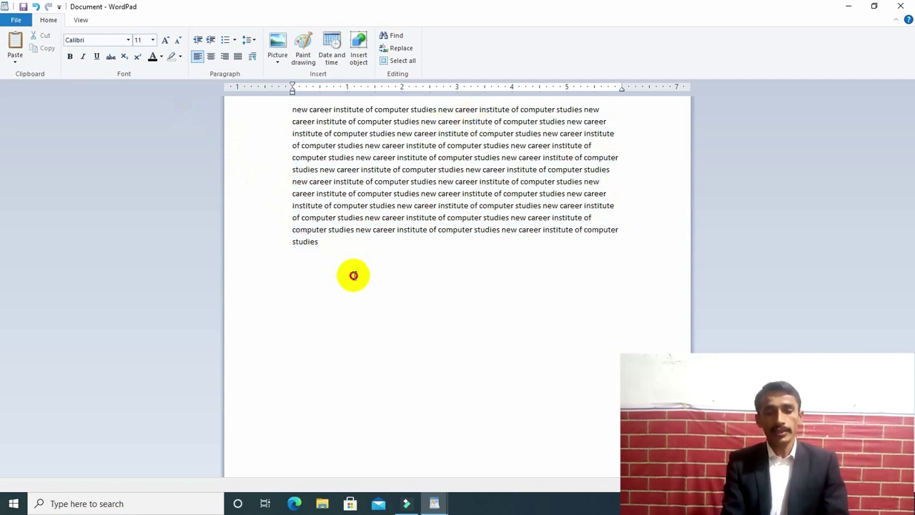
pyautogui.moveTo(353, 275); pyautogui.dragTo(286, 104)
pyautogui.hotkey('ctrl', 'c')
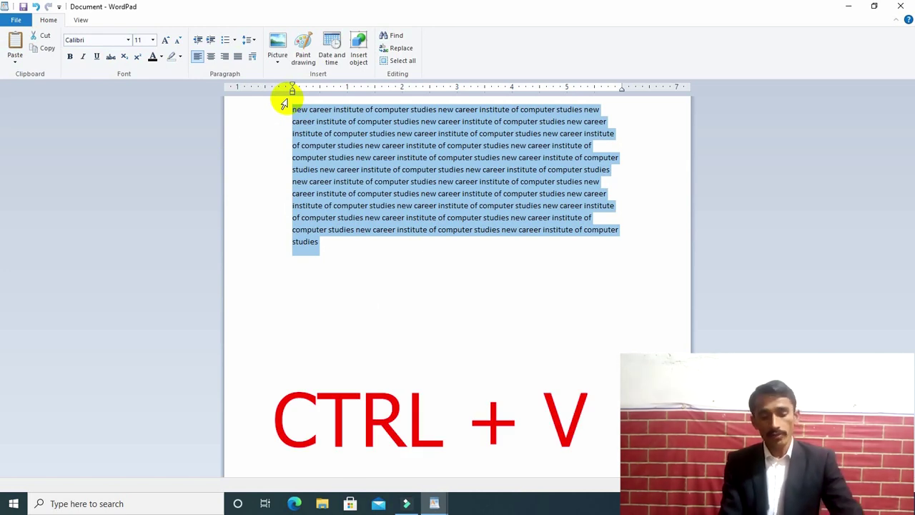
pyautogui.hotkey('ctrl', 'v')
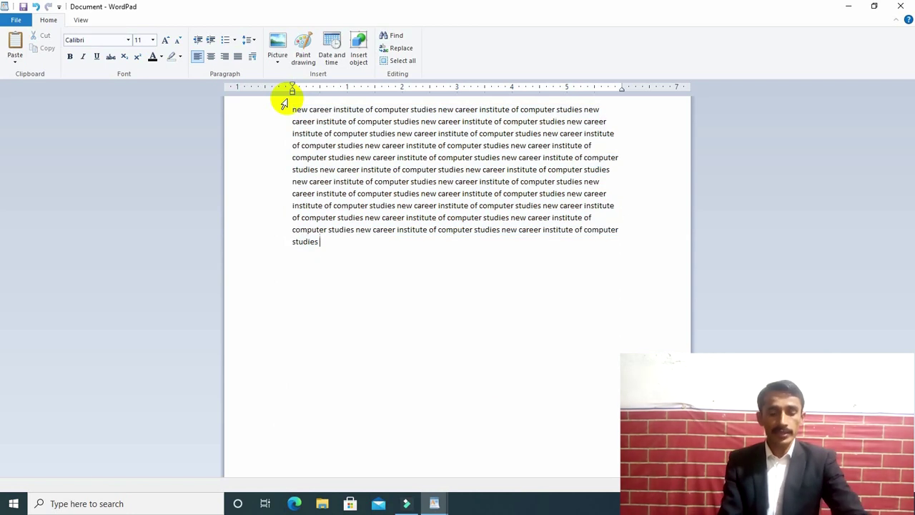
pyautogui.hotkey('ctrl', 'v')
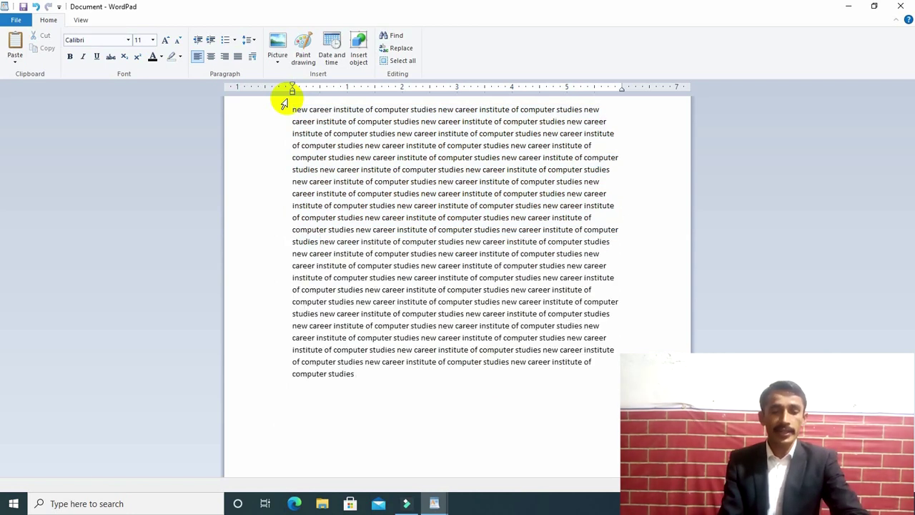
pyautogui.hotkey('ctrl', 'v')
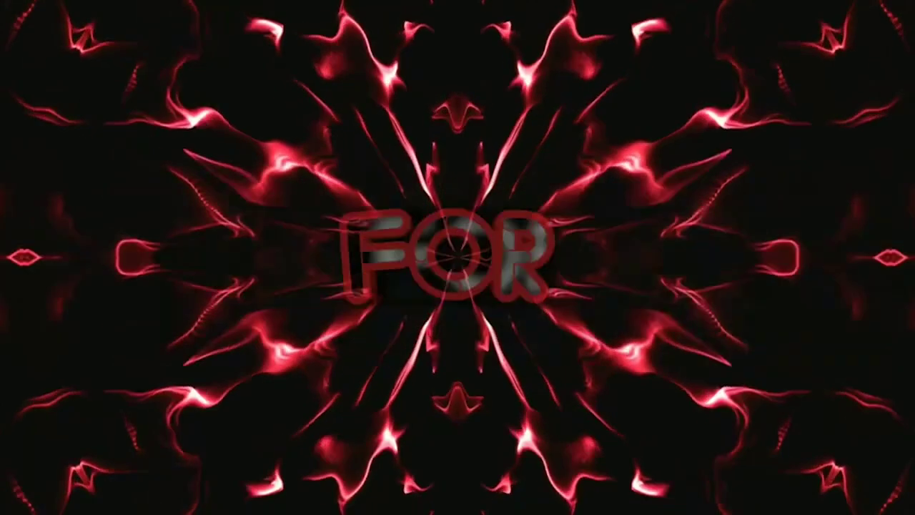